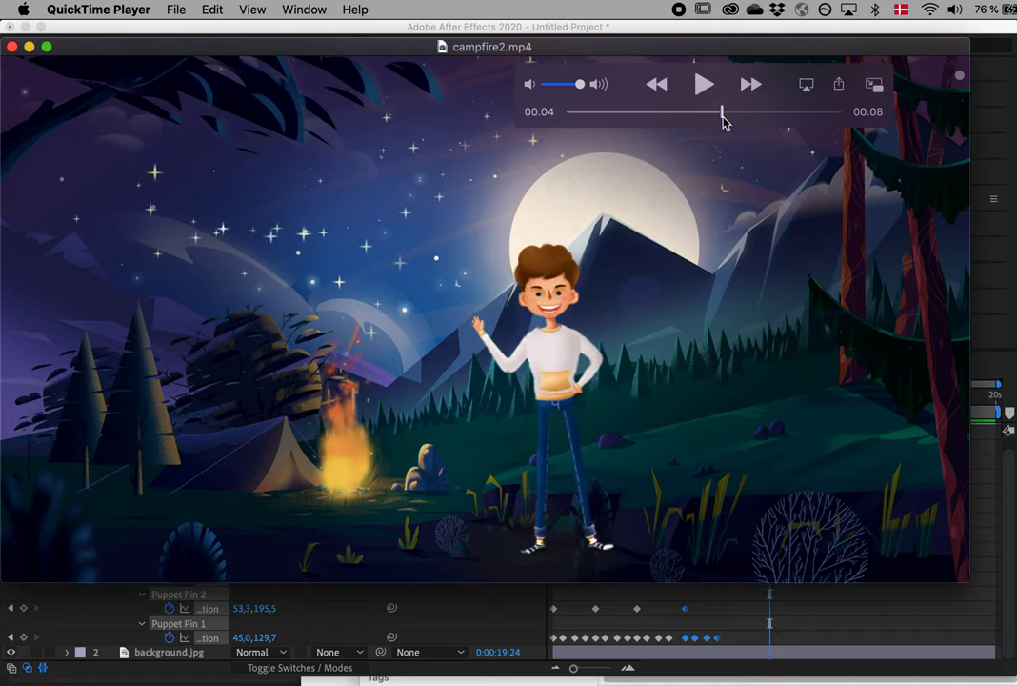
# - Minimize the campfire2.mp4 QuickTime preview to reveal the After Effects project
pyautogui.click(28, 46)
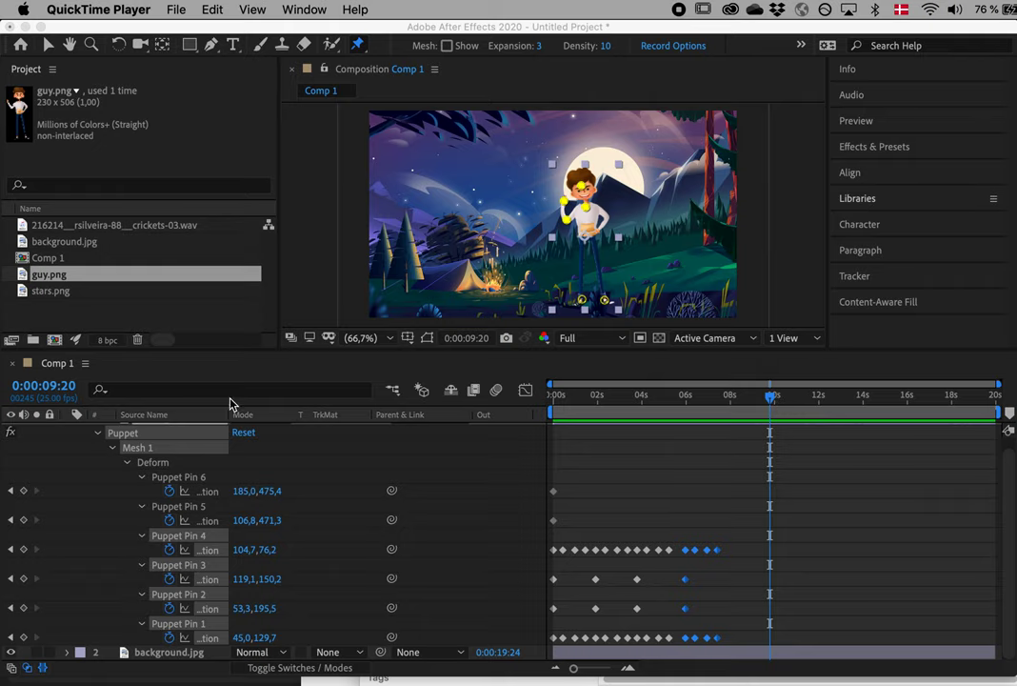
# - Create Comp 2 with HDV/HDTV 720 25 settings (1280×720, 20 s) and enlarge its viewer
pyautogui.click(55, 348)
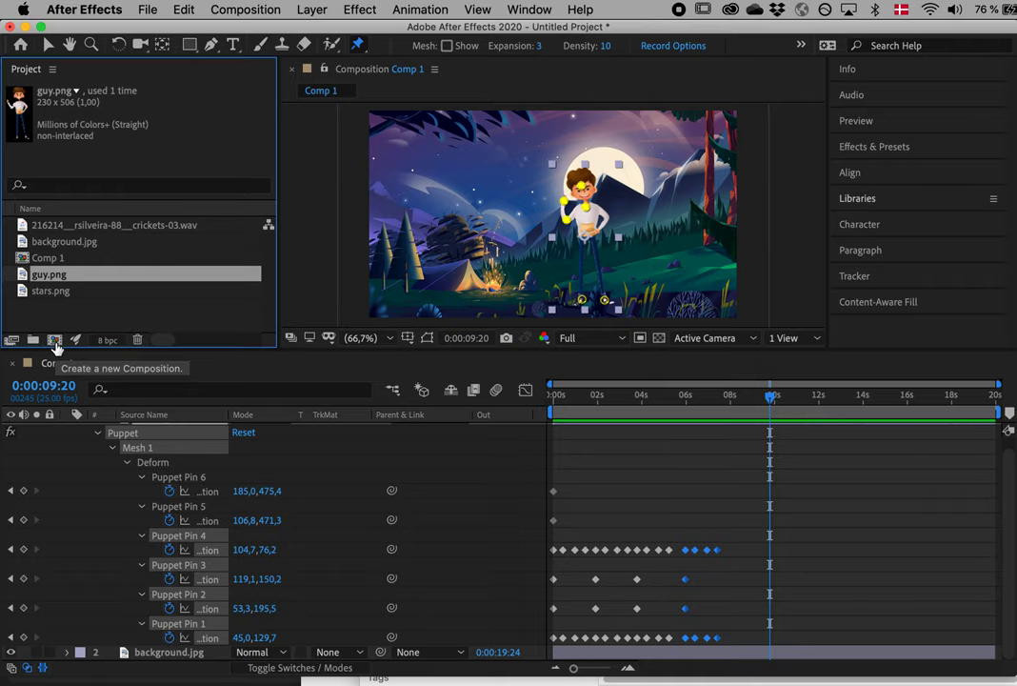
pyautogui.click(54, 340)
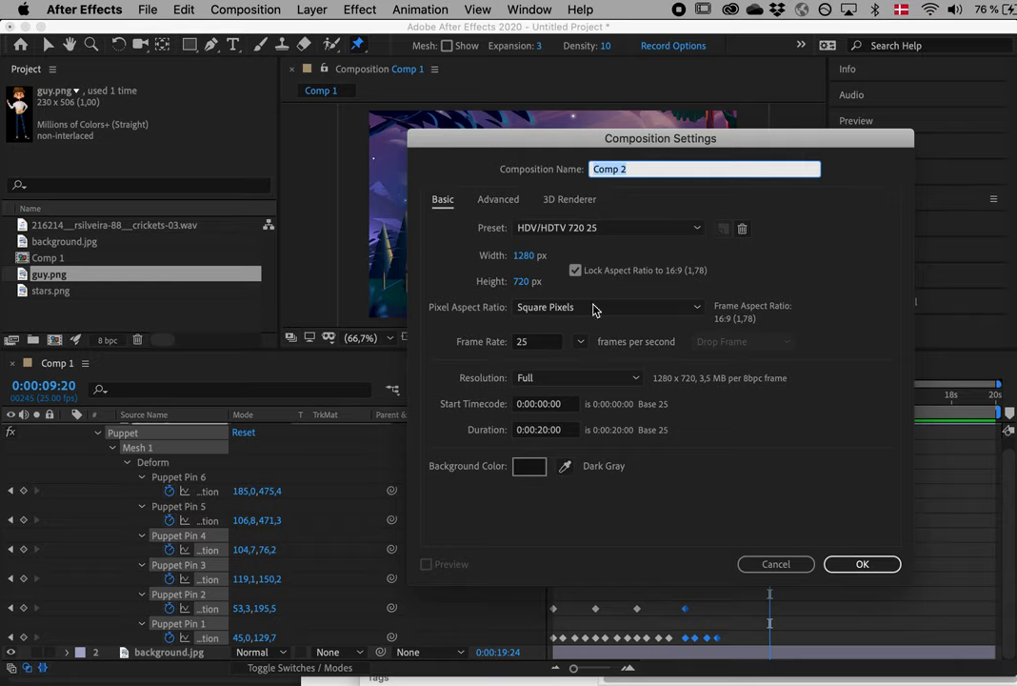
pyautogui.click(872, 569)
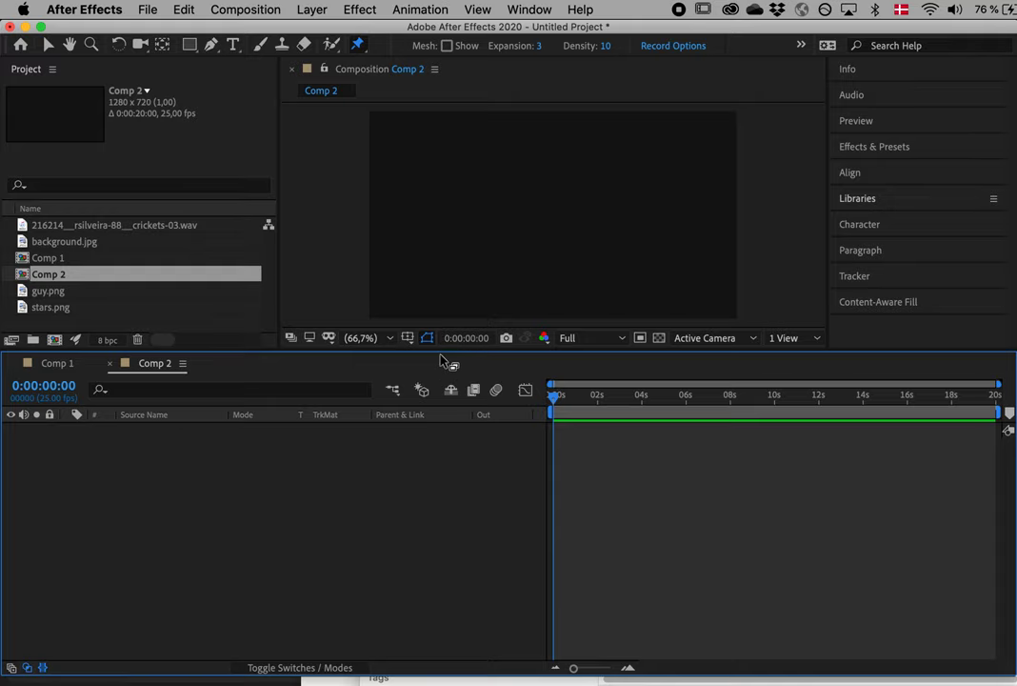
pyautogui.moveTo(443, 350); pyautogui.dragTo(440, 458)
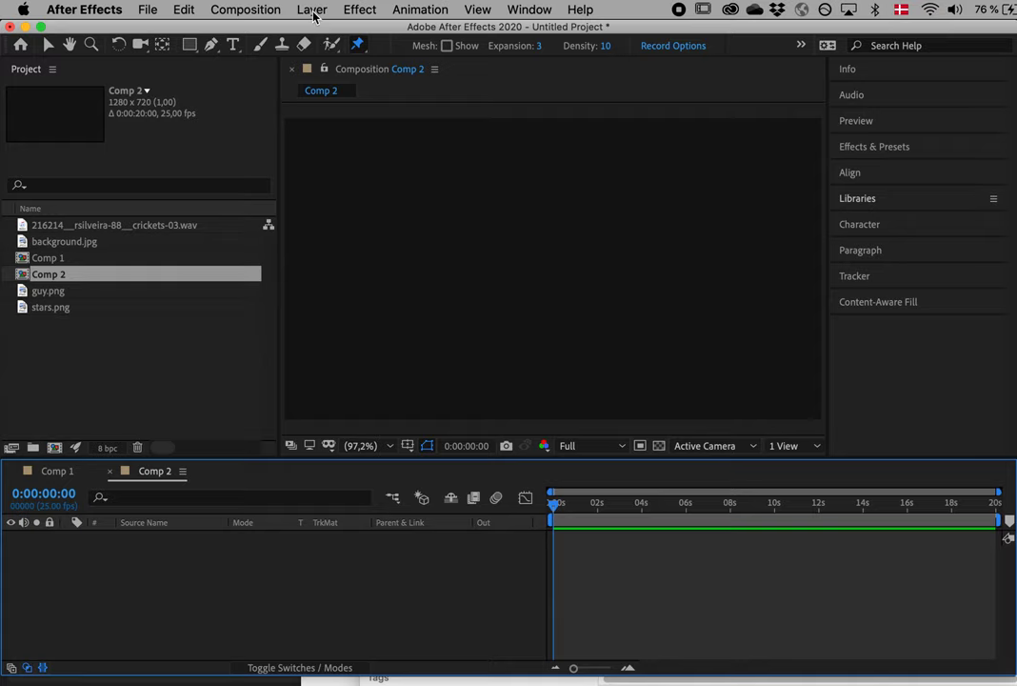
# - Add a full-frame 1280×720 solid coloured 9A4646, Medium Gray-Red Solid 1
pyautogui.click(312, 11)
pyautogui.moveTo(319, 38)
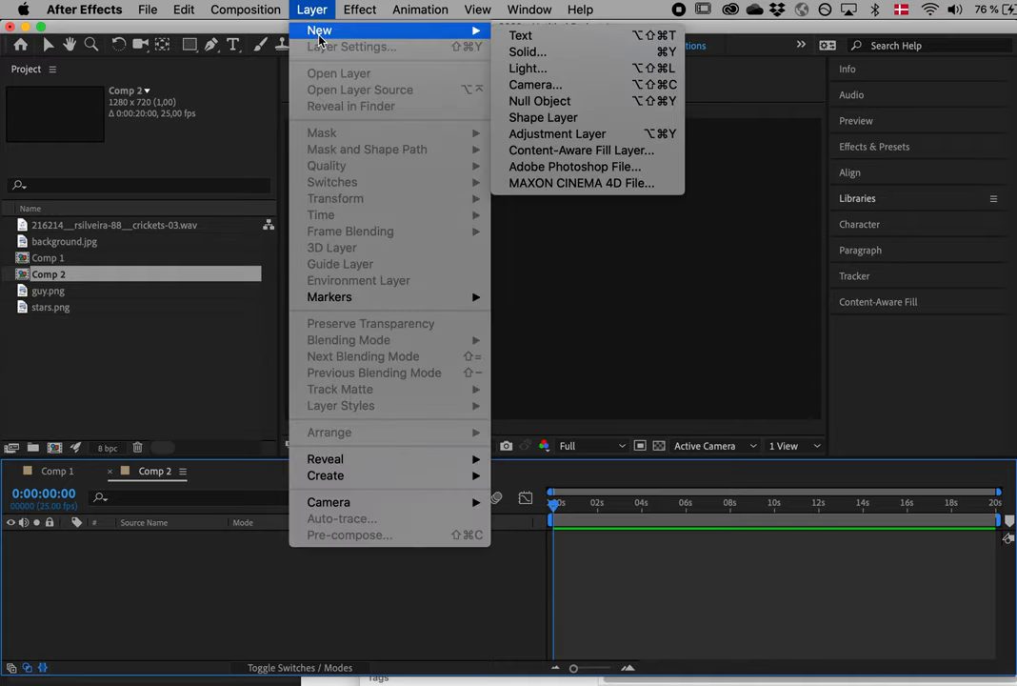
pyautogui.click(526, 52)
pyautogui.click(434, 338)
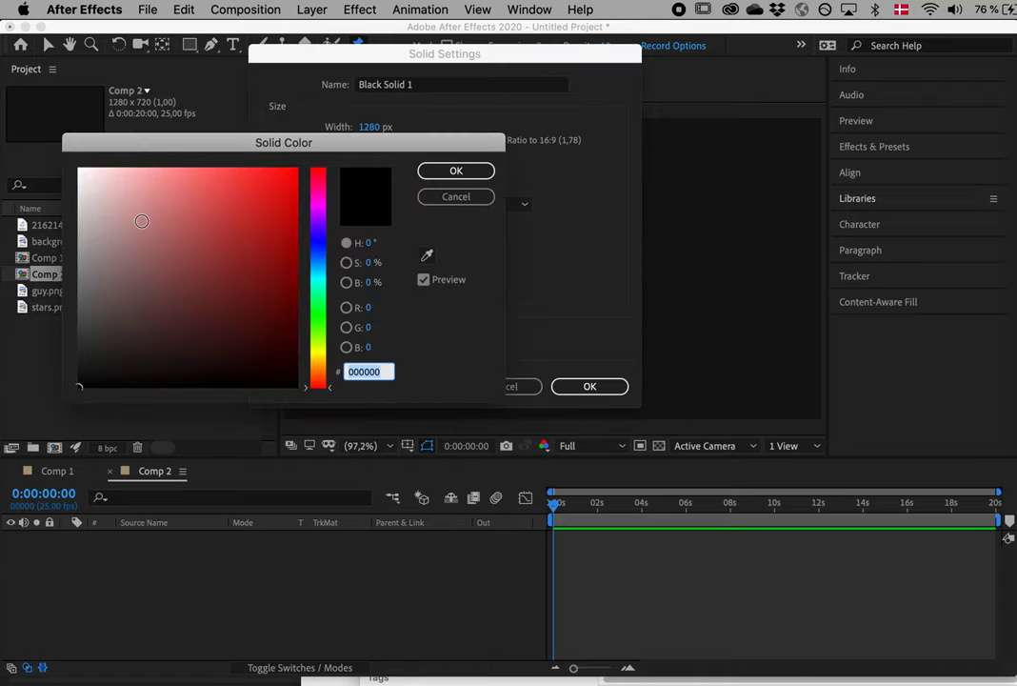
pyautogui.click(197, 254)
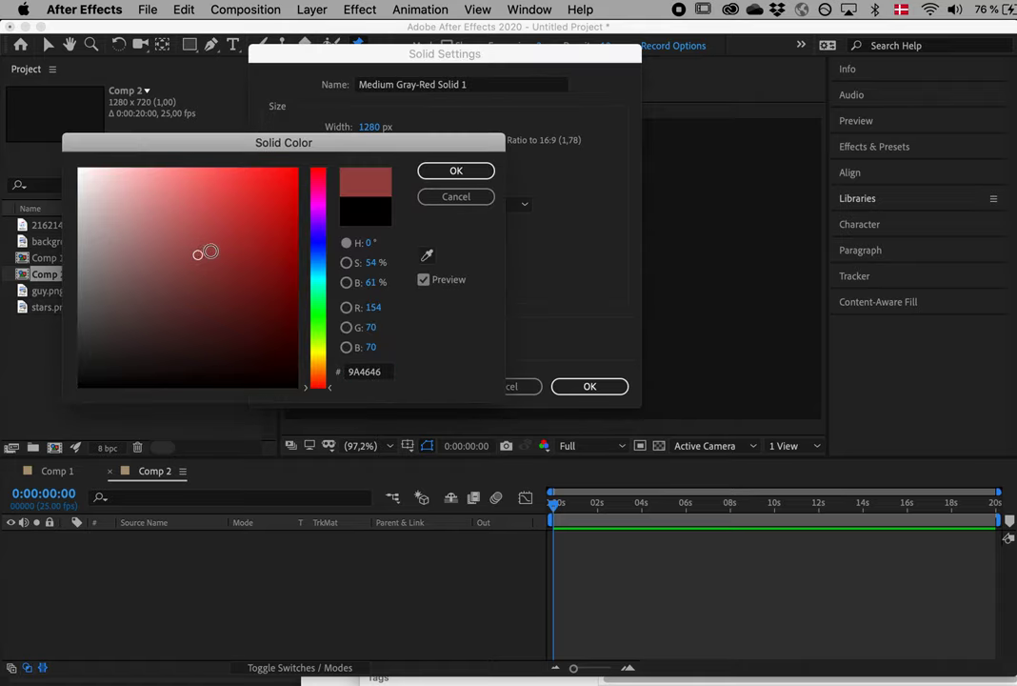
pyautogui.click(473, 178)
pyautogui.click(588, 386)
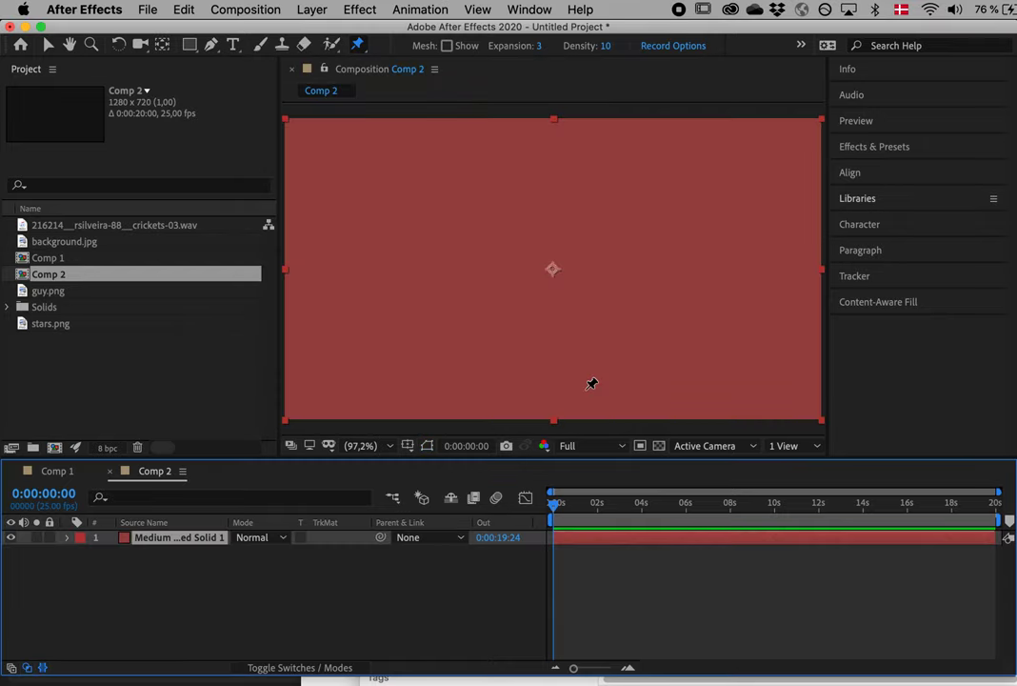
# - Search effects for 'part' and apply CC Particle World to the red solid
pyautogui.click(903, 149)
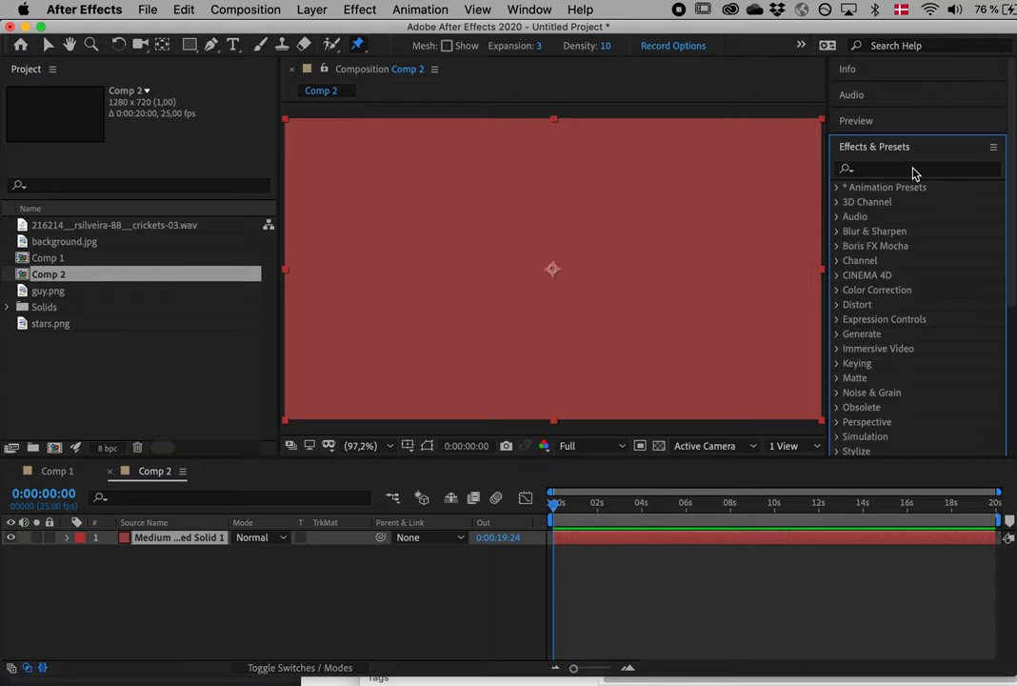
pyautogui.click(911, 171)
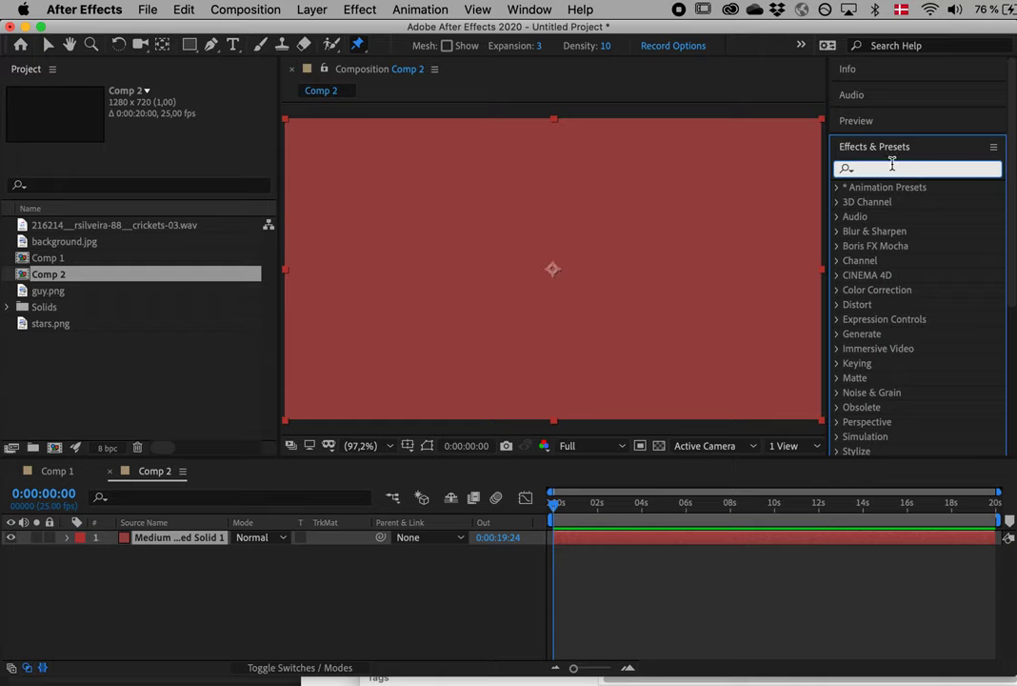
pyautogui.write('part')
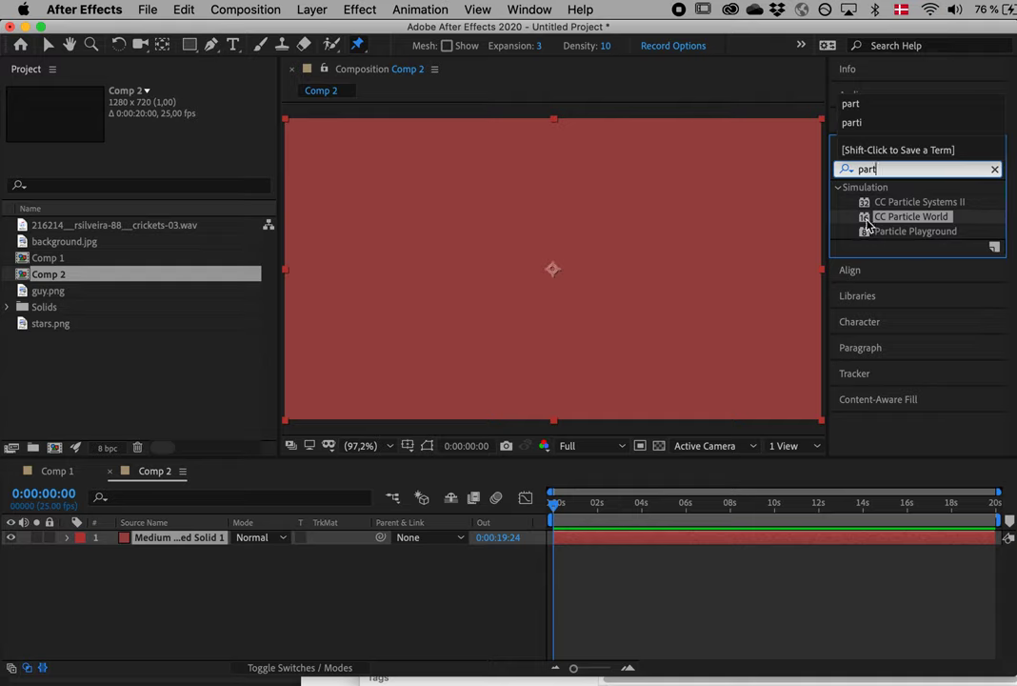
pyautogui.moveTo(866, 223); pyautogui.dragTo(549, 274)
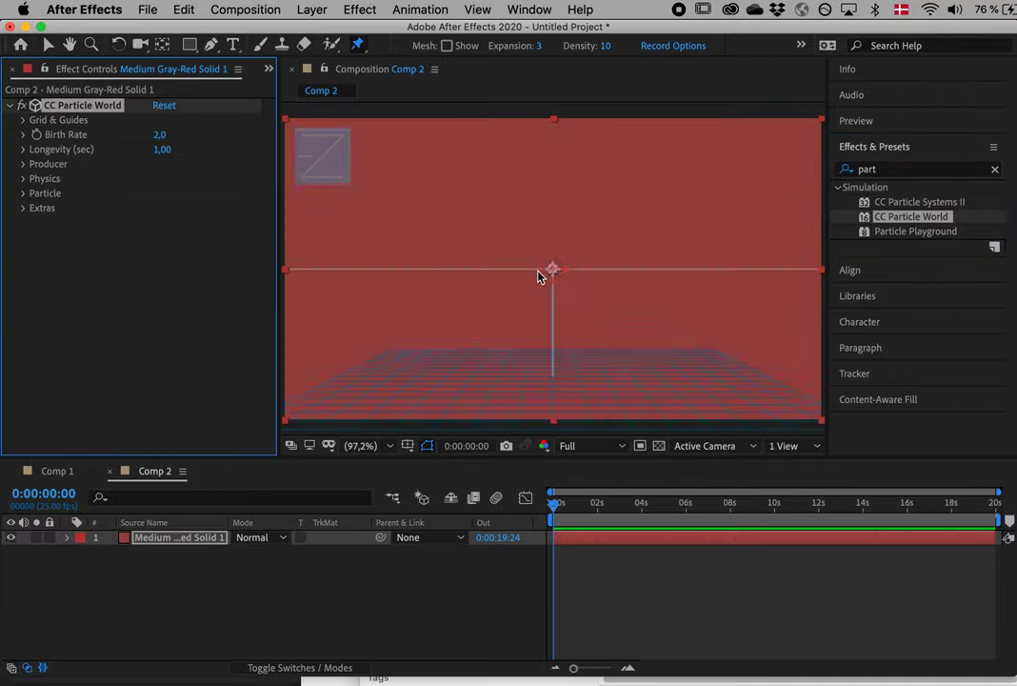
# - Preview the particle burst and scrub to the 0:00:02:00 mark
pyautogui.press('space')
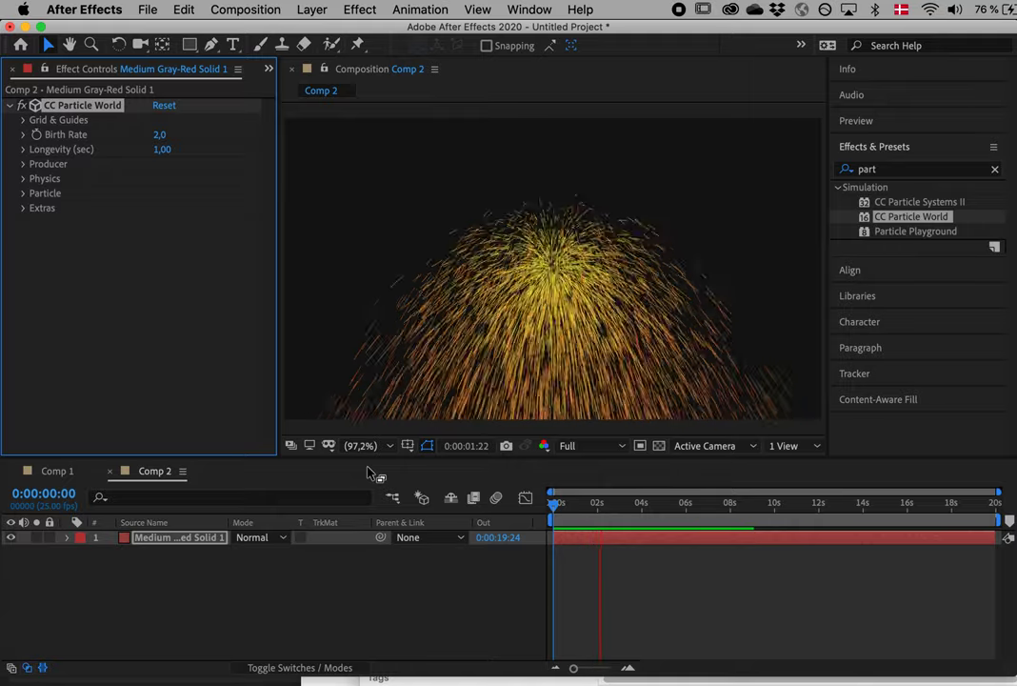
pyautogui.press('space')
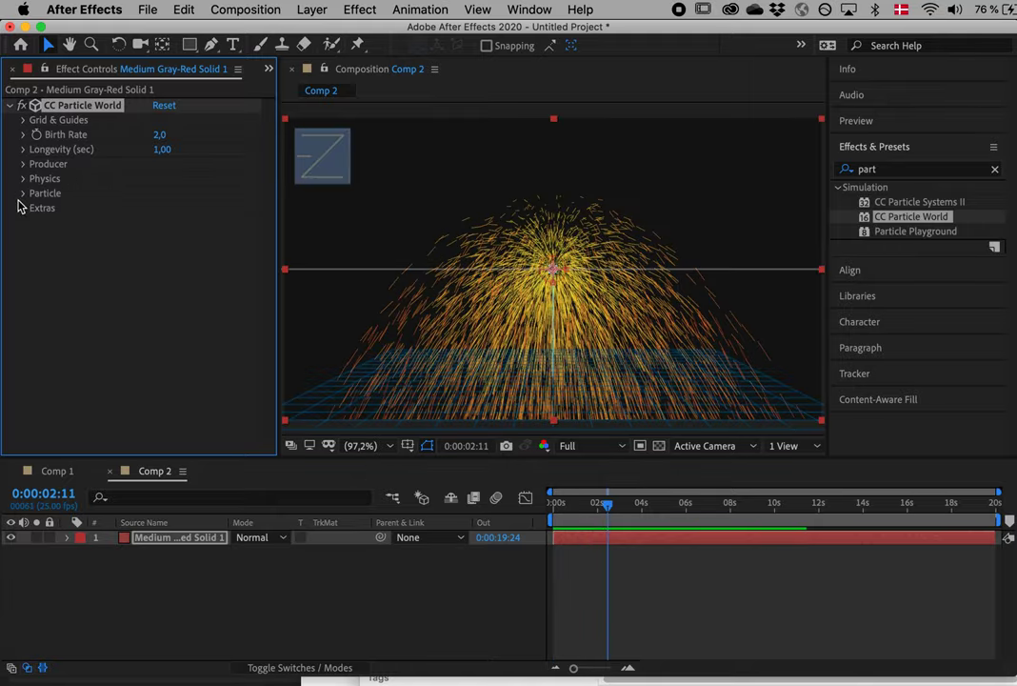
pyautogui.moveTo(614, 510)
pyautogui.mouseDown()
pyautogui.moveTo(578, 511)
pyautogui.moveTo(600, 512)
pyautogui.mouseUp()
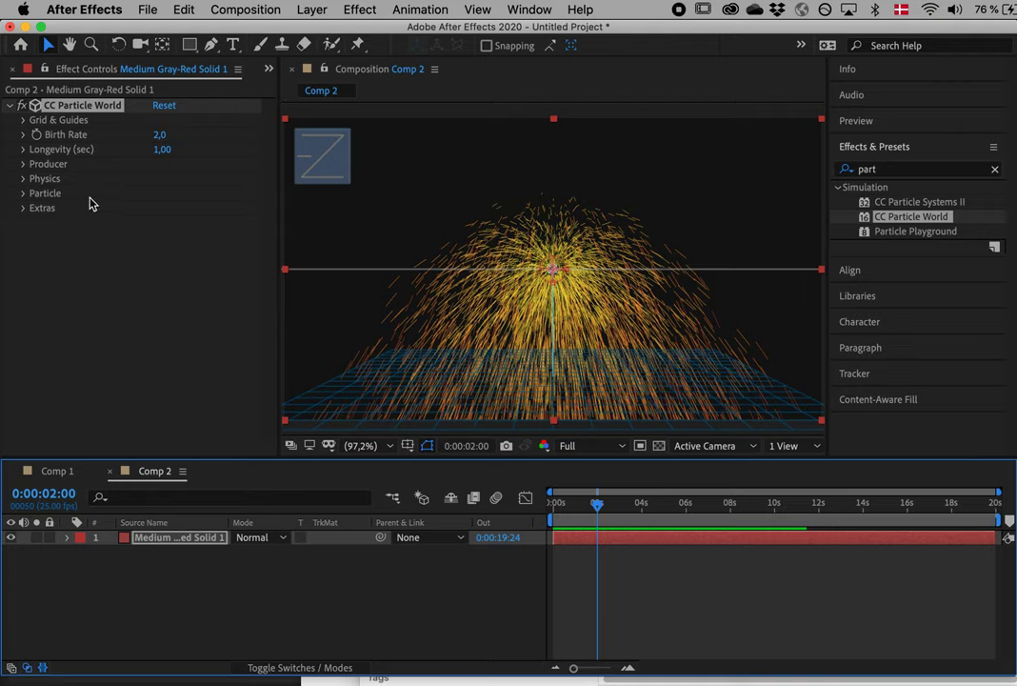
# - Set the Particle Type to Faded Sphere and raise Birth Size to about 0.51
pyautogui.click(23, 194)
pyautogui.click(204, 208)
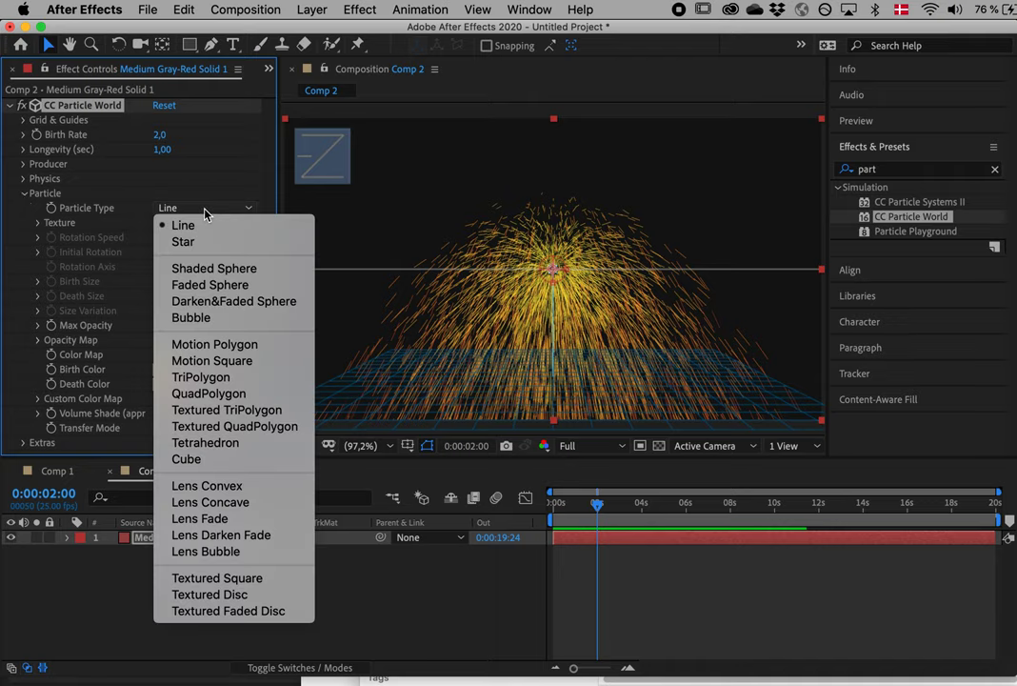
pyautogui.click(238, 294)
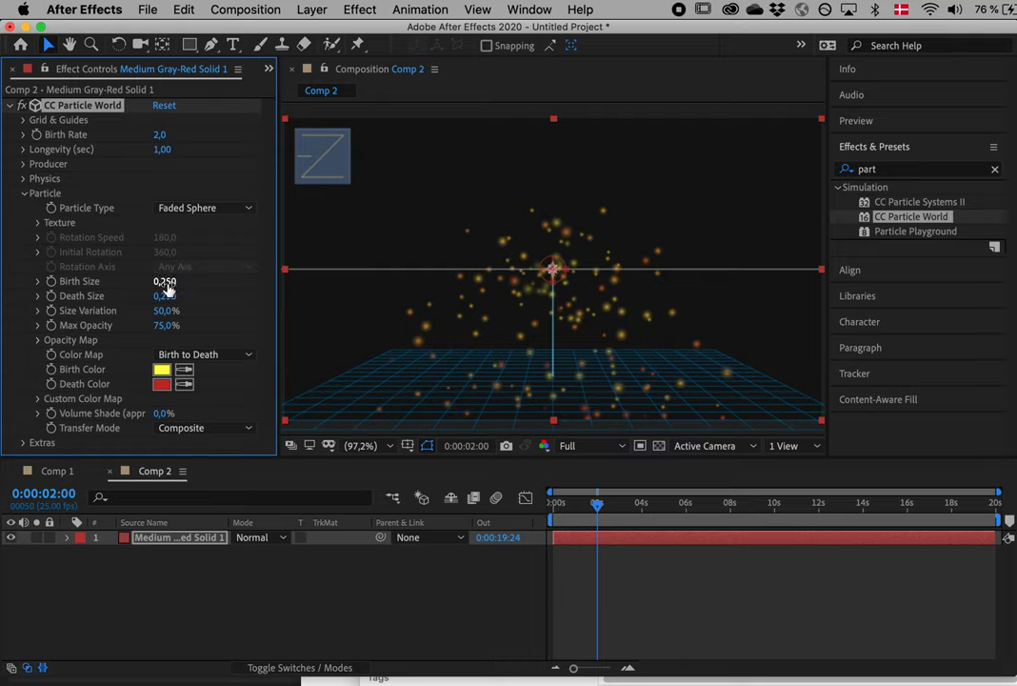
pyautogui.moveTo(168, 282); pyautogui.dragTo(190, 282)
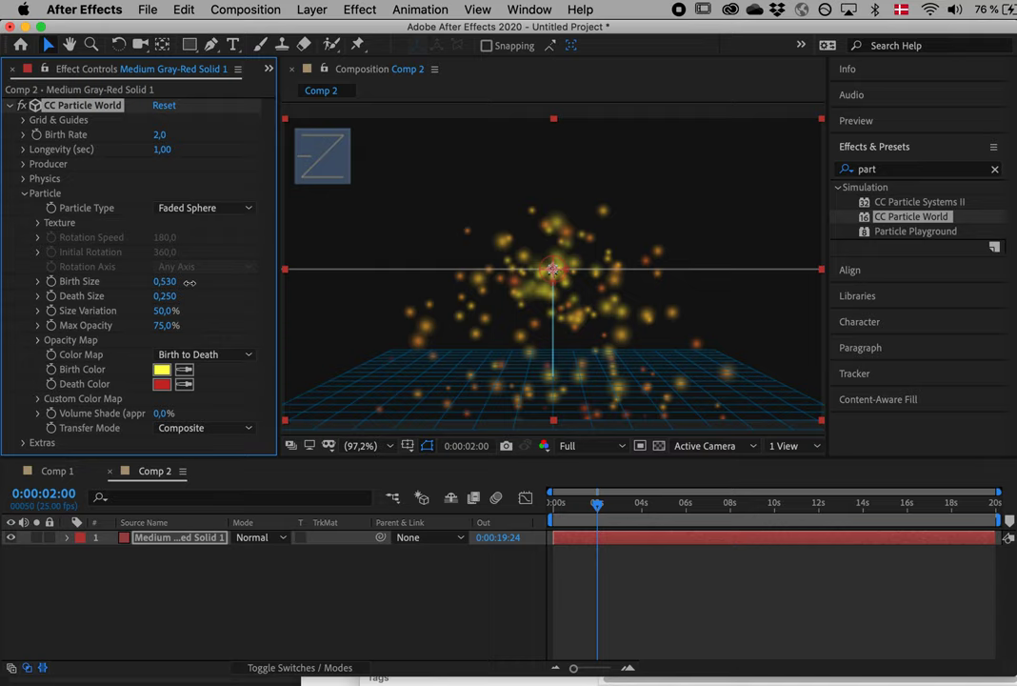
pyautogui.moveTo(187, 283); pyautogui.dragTo(187, 284)
pyautogui.click(22, 196)
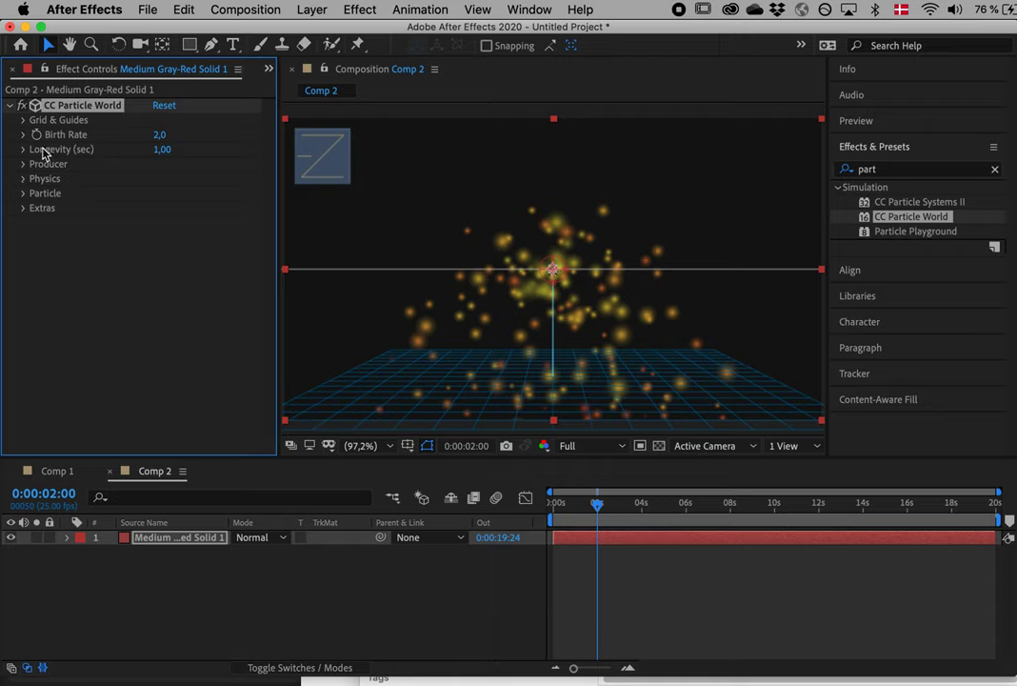
# - Set the Physics Velocity to 0 and preview the particles from the comp start
pyautogui.click(22, 179)
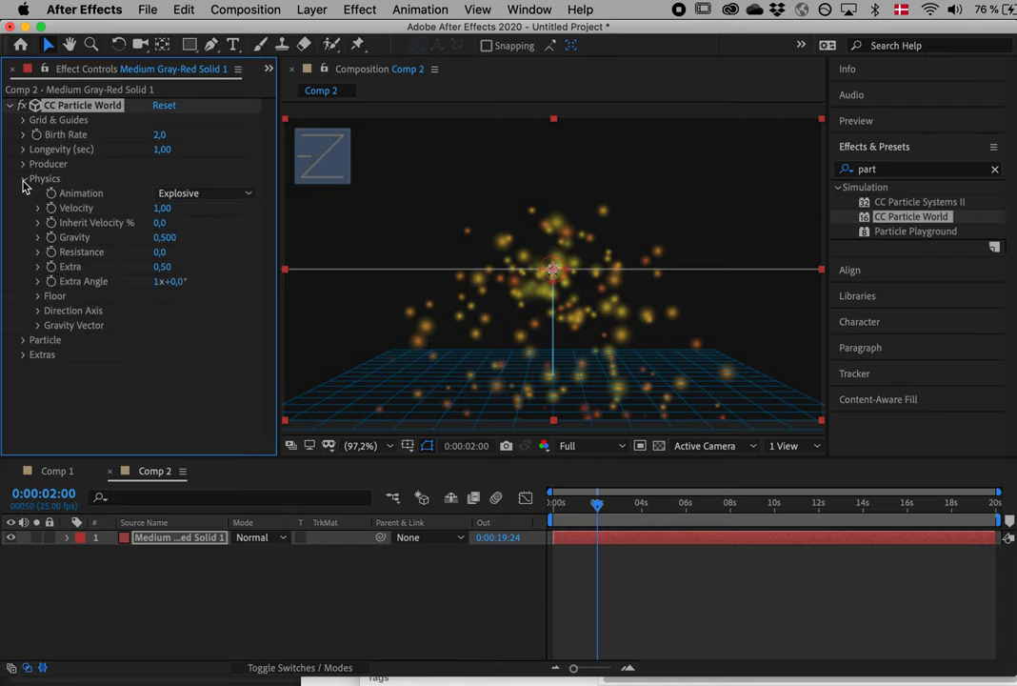
pyautogui.moveTo(167, 211); pyautogui.dragTo(104, 217)
pyautogui.click(166, 210)
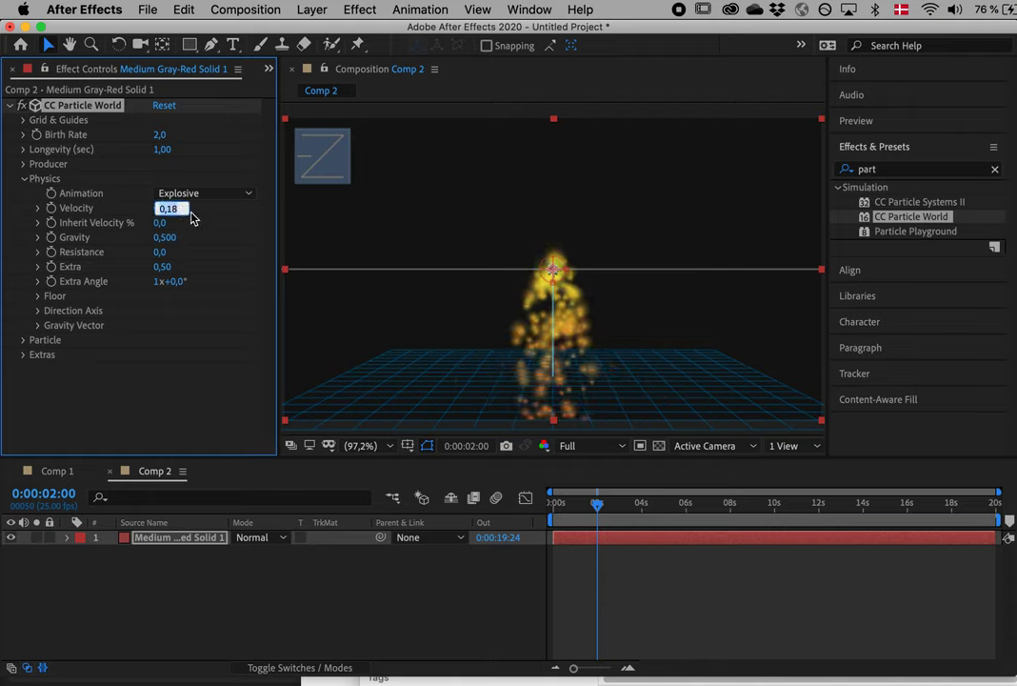
pyautogui.write('0')
pyautogui.press('Return')
pyautogui.press('space')
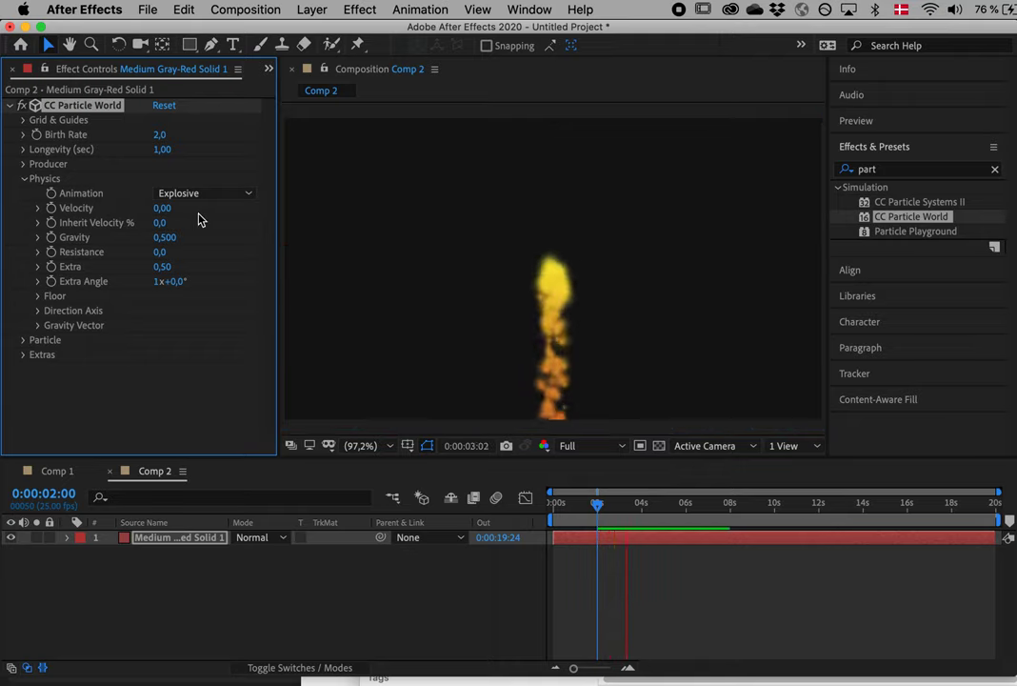
pyautogui.press('space')
pyautogui.click(628, 512)
pyautogui.press('space')
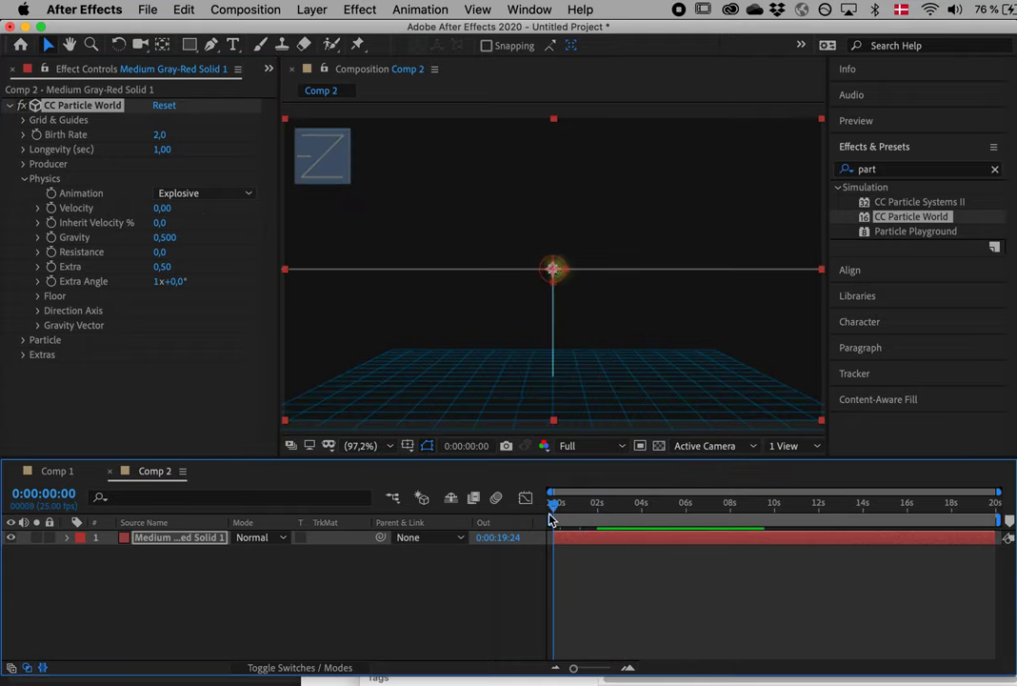
pyautogui.press('space')
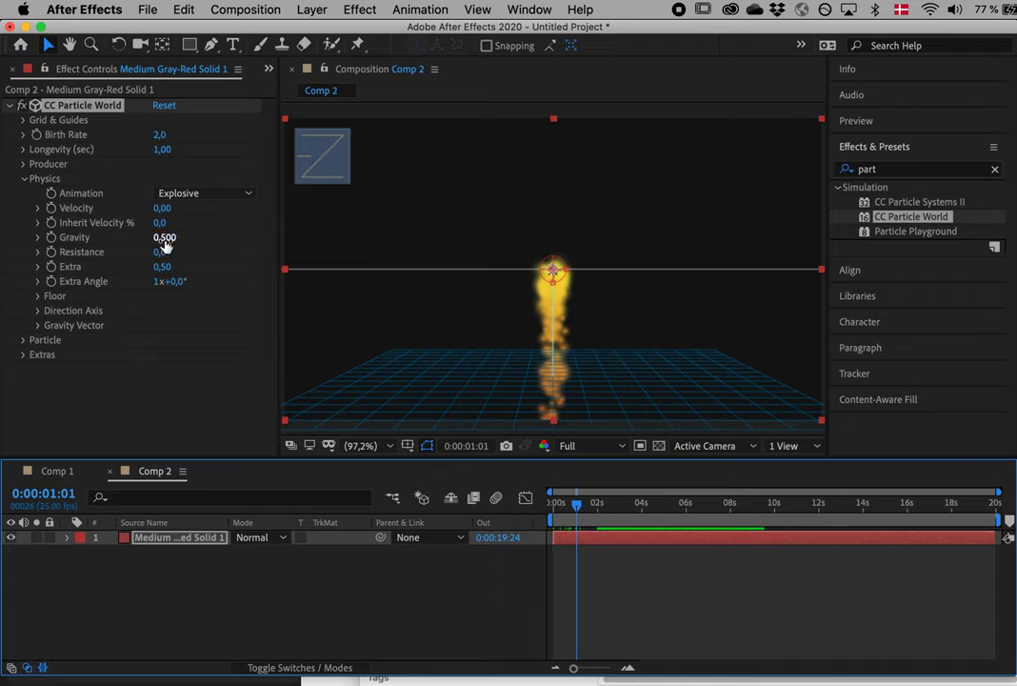
# - Lower Gravity to -0.100 and preview the rising flame column
pyautogui.moveTo(167, 240); pyautogui.dragTo(129, 251)
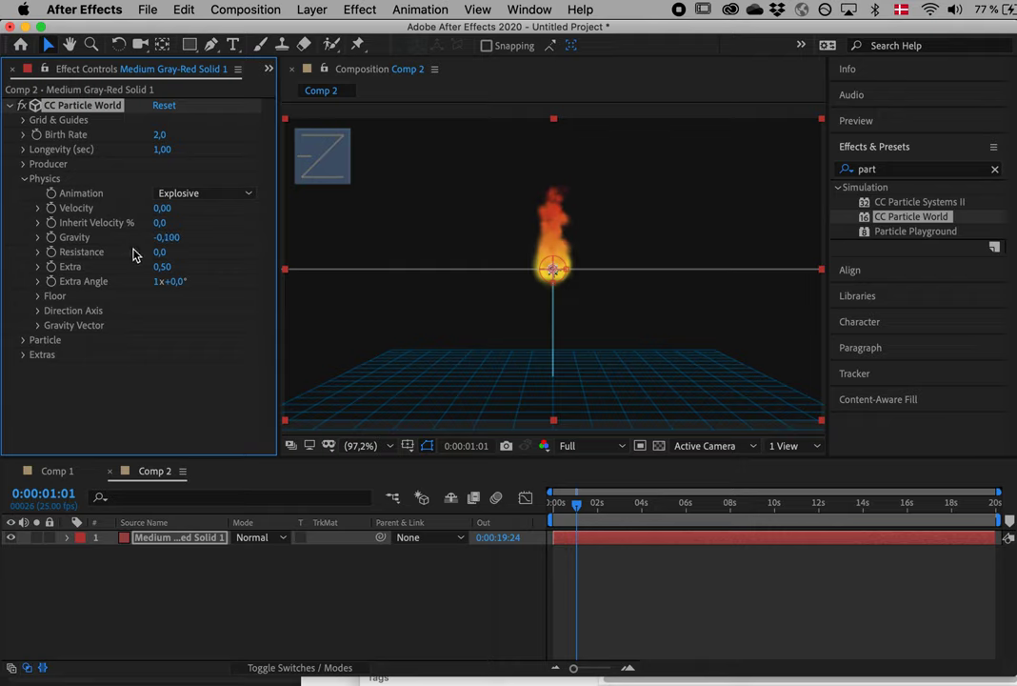
pyautogui.press('space')
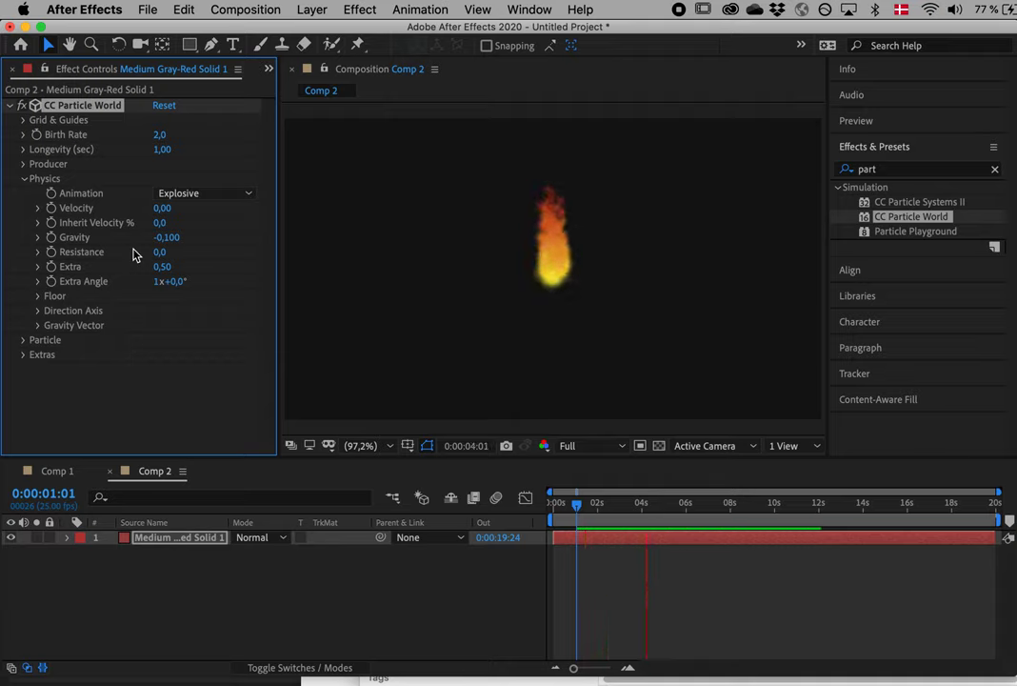
pyautogui.press('space')
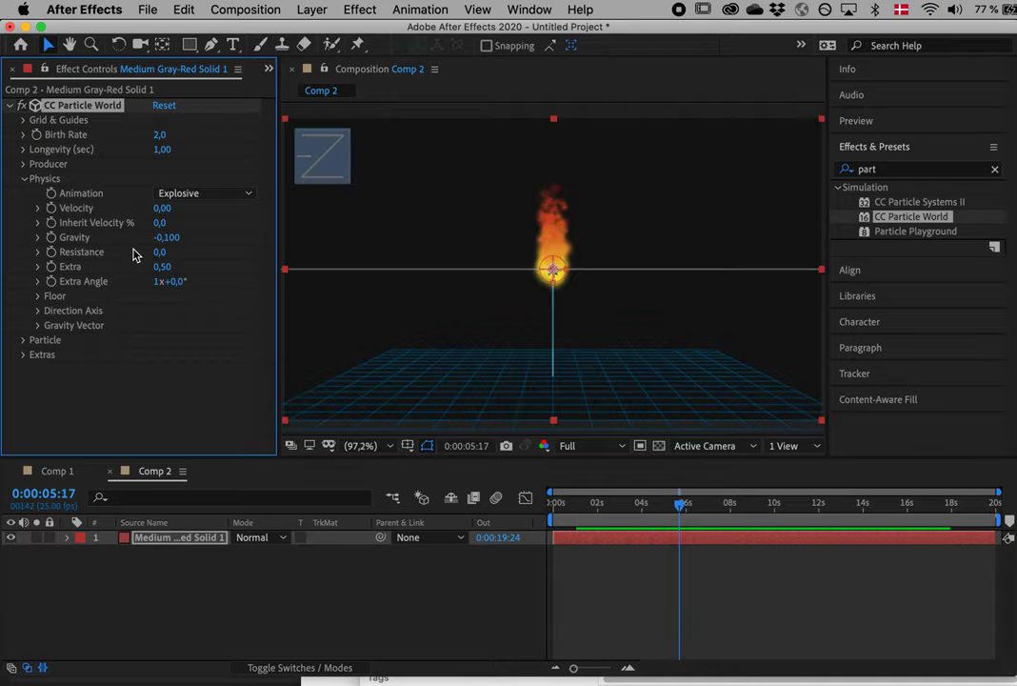
# - Place Comp 2 over the campfire in Comp 1 and preview the scene
pyautogui.click(52, 472)
pyautogui.click(21, 70)
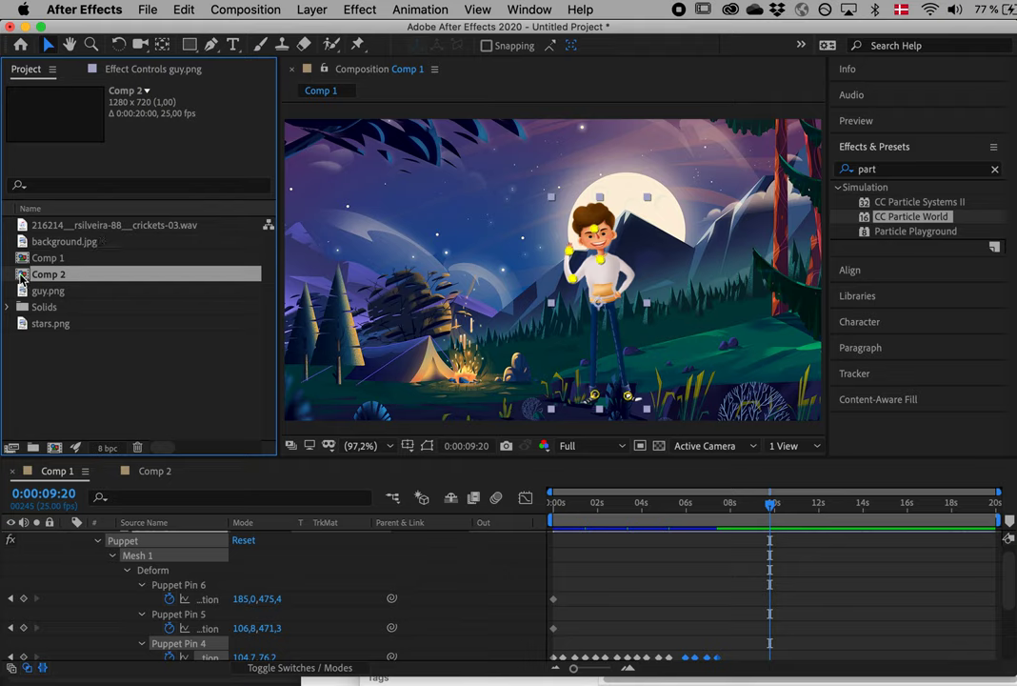
pyautogui.moveTo(21, 276); pyautogui.dragTo(522, 354)
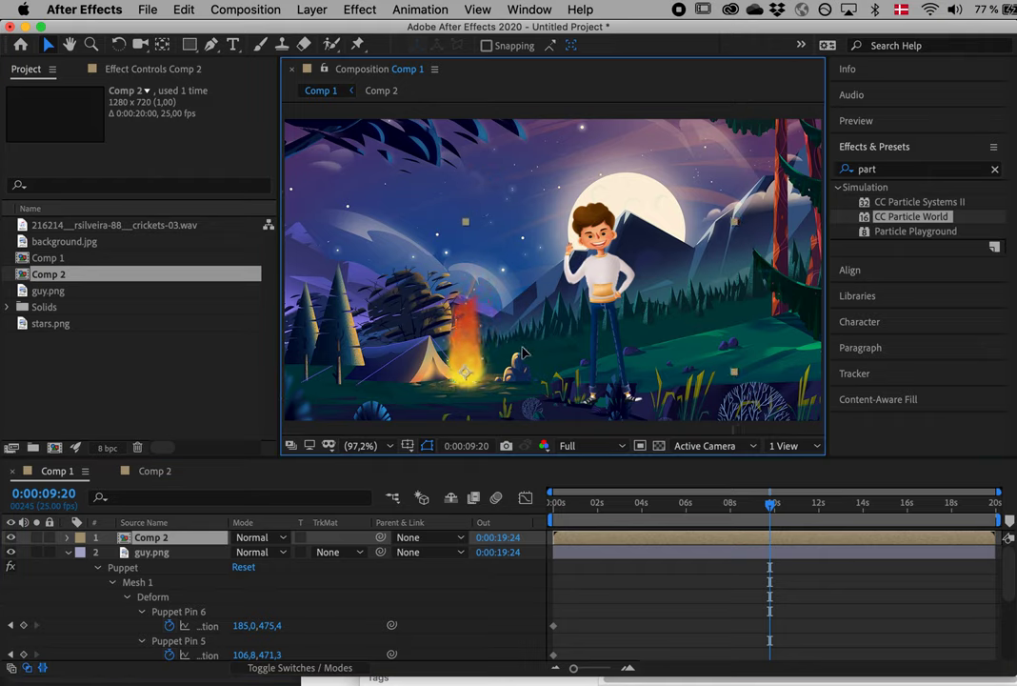
pyautogui.moveTo(774, 505); pyautogui.dragTo(506, 521)
pyautogui.press('space')
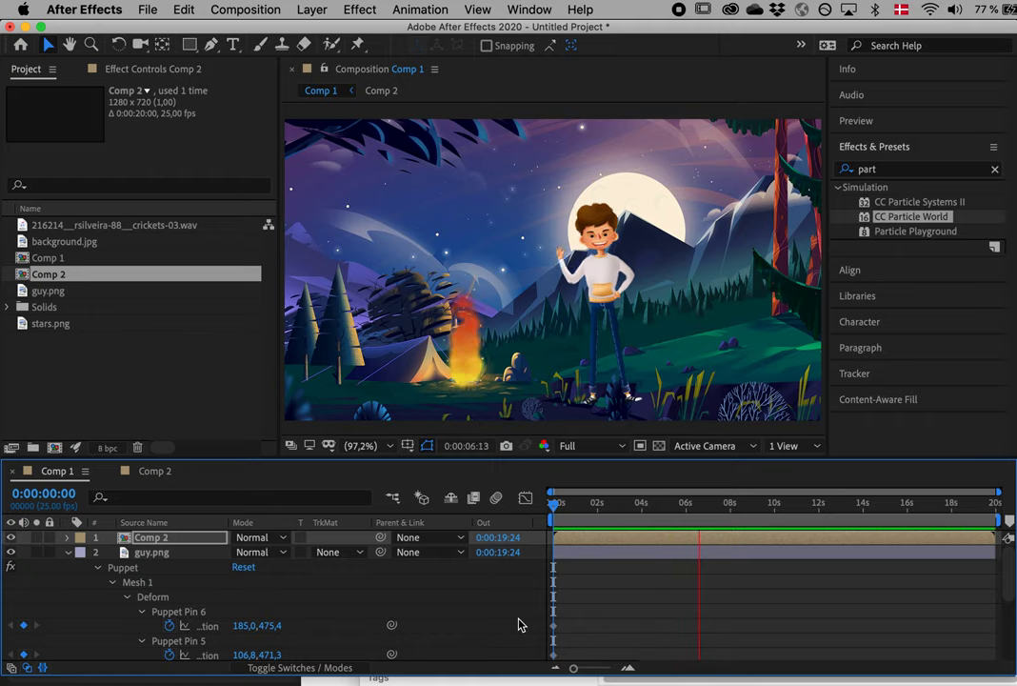
pyautogui.press('space')
pyautogui.moveTo(704, 504); pyautogui.dragTo(579, 517)
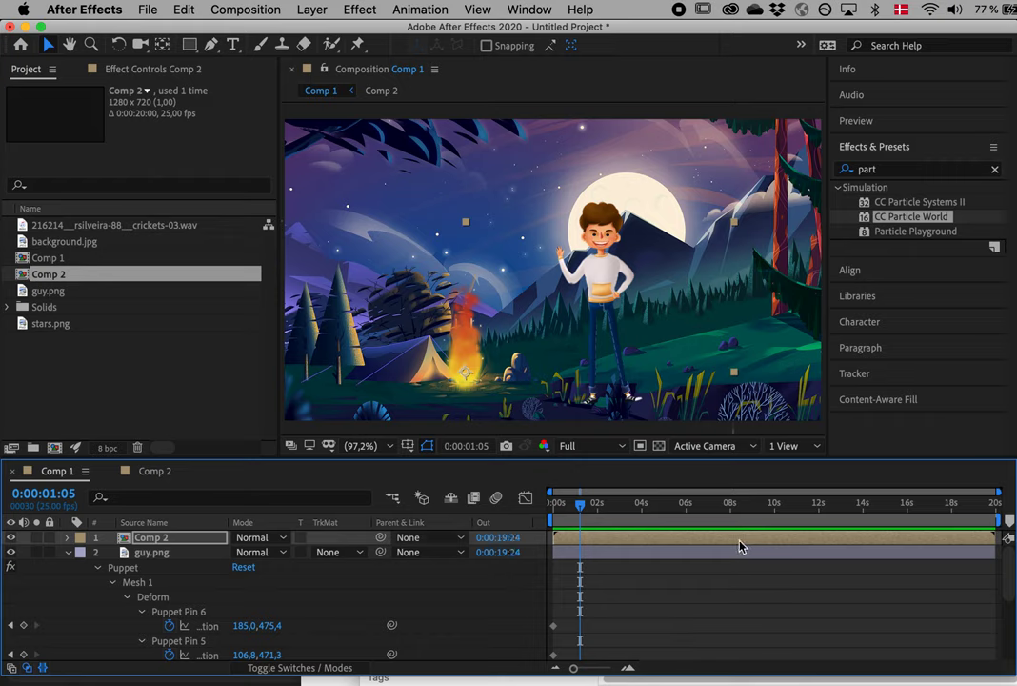
# - Shift the Comp 2 layer earlier so it ends at 0:00:16:12, then preview
pyautogui.moveTo(751, 545); pyautogui.dragTo(673, 548)
pyautogui.press('Home')
pyautogui.press('space')
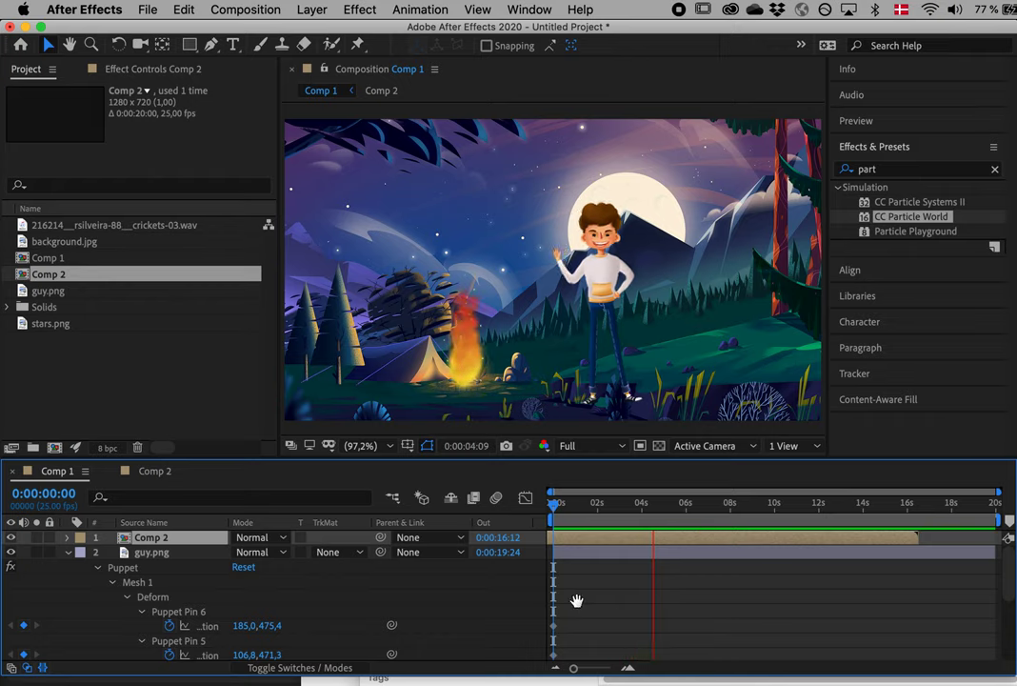
pyautogui.press('space')
# - Collapse guy.png's properties and add crickets-03.wav as layer 4 below the background
pyautogui.click(68, 553)
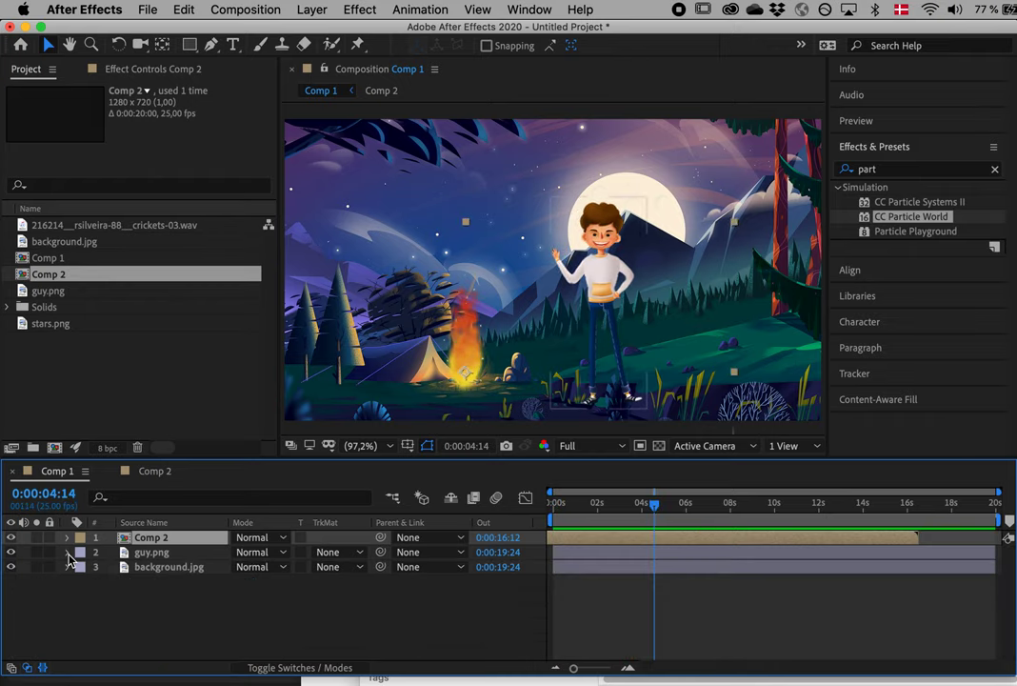
pyautogui.click(72, 228)
pyautogui.keyDown('shift'); pyautogui.click(125, 326); pyautogui.keyUp('shift')
pyautogui.click(83, 348)
pyautogui.moveTo(28, 224); pyautogui.dragTo(69, 608)
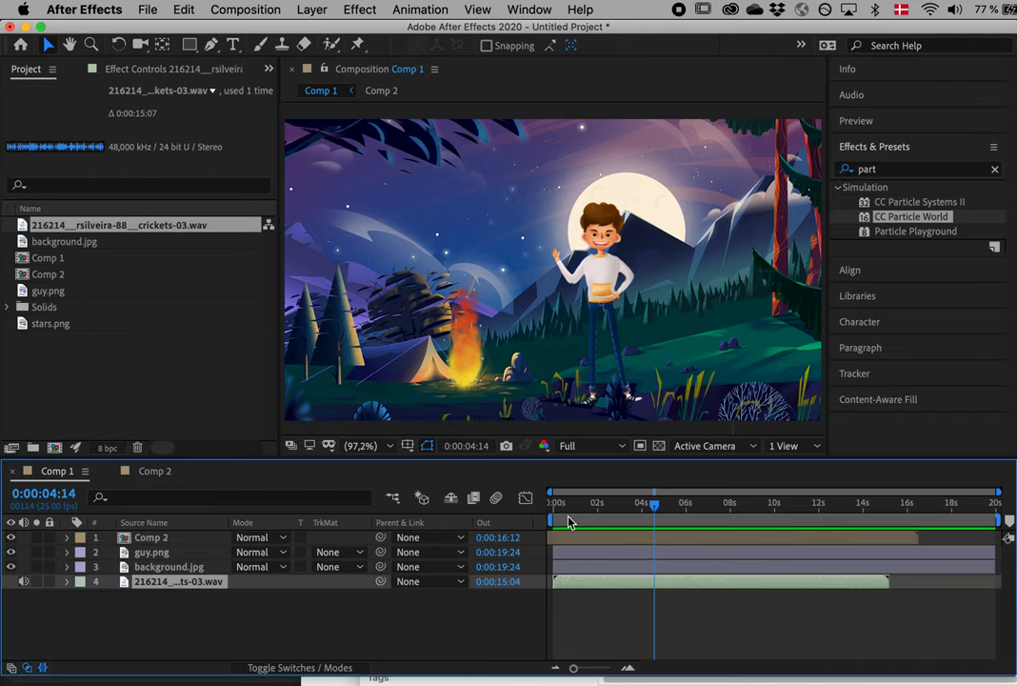
pyautogui.moveTo(662, 512); pyautogui.dragTo(609, 515)
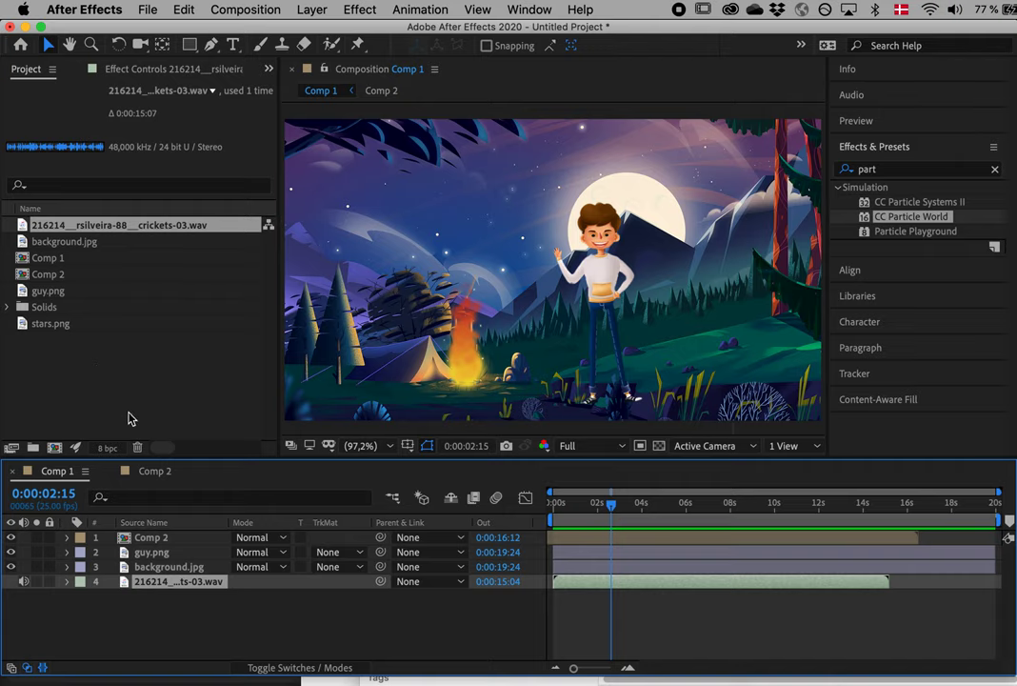